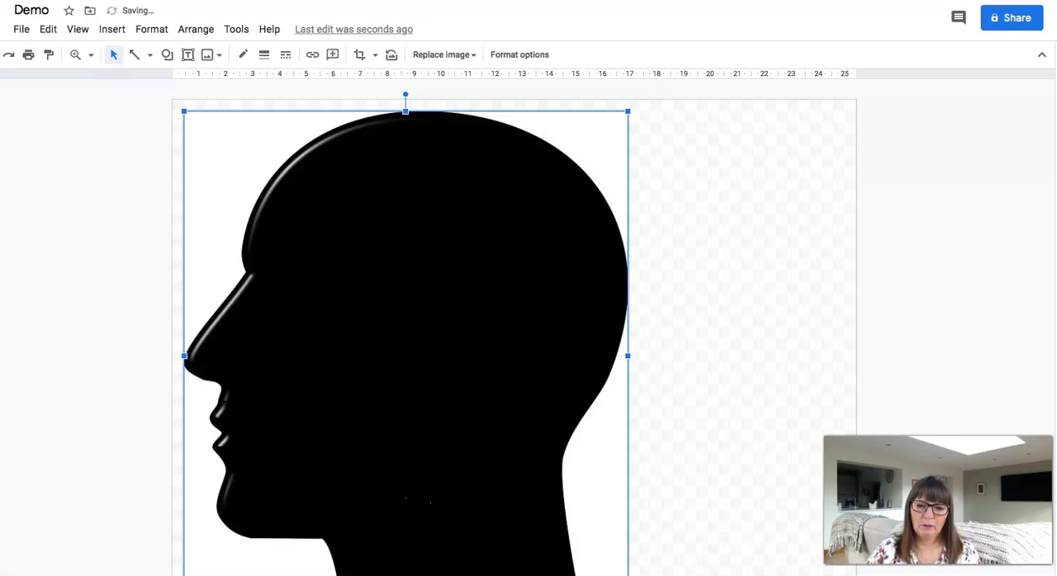
Shrink the black head silhouette image proportionally and move it to the middle of the canvas
{"action": "left_click_drag", "start_coordinate": [627, 575], "coordinate": [450, 378]}
{"action": "left_click_drag", "start_coordinate": [338, 219], "coordinate": [558, 283]}
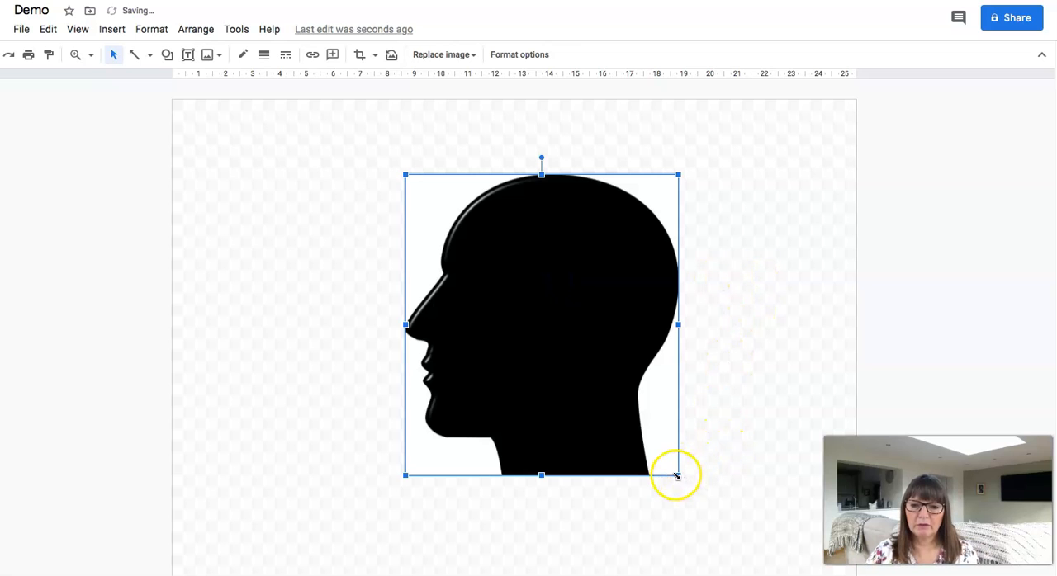
{"action": "left_click_drag", "start_coordinate": [677, 476], "coordinate": [655, 449]}
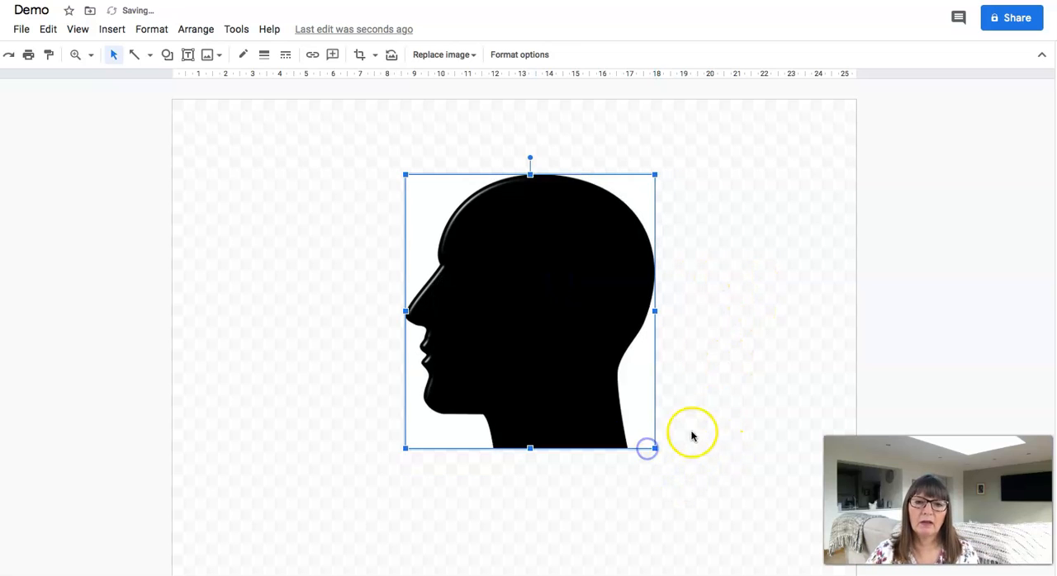
{"action": "left_click", "coordinate": [744, 401]}
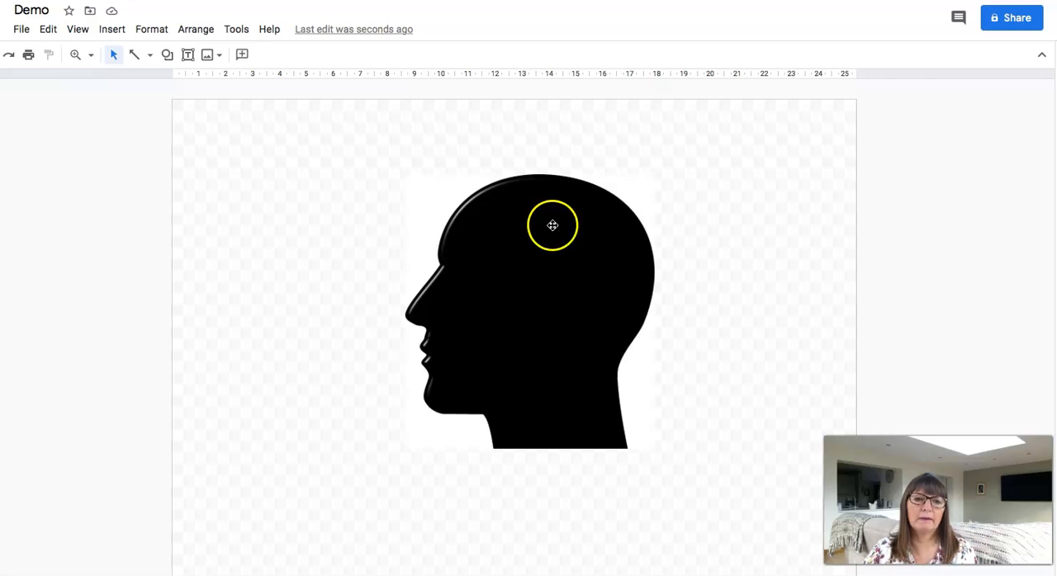
Start a polyline at the bridge of the silhouette's nose and trace it up the forehead to the crown
{"action": "left_click", "coordinate": [91, 55]}
{"action": "left_click", "coordinate": [135, 150]}
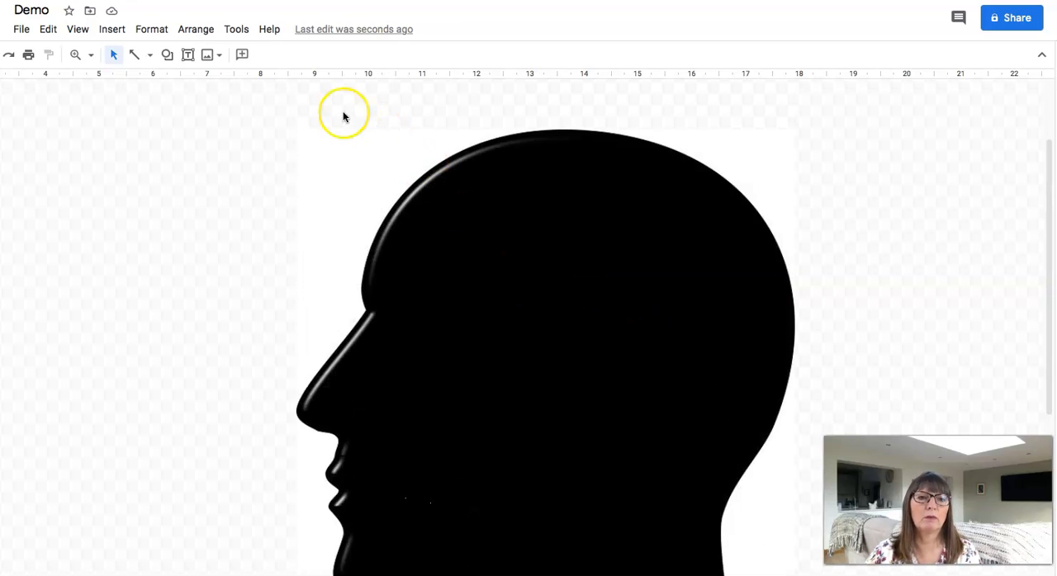
{"action": "left_click", "coordinate": [152, 57]}
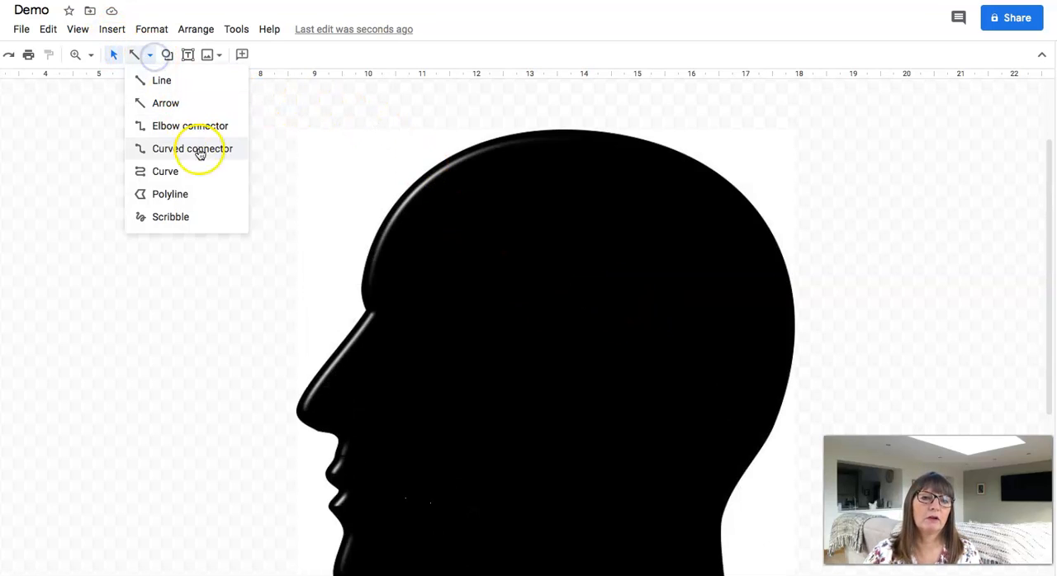
{"action": "left_click", "coordinate": [173, 195]}
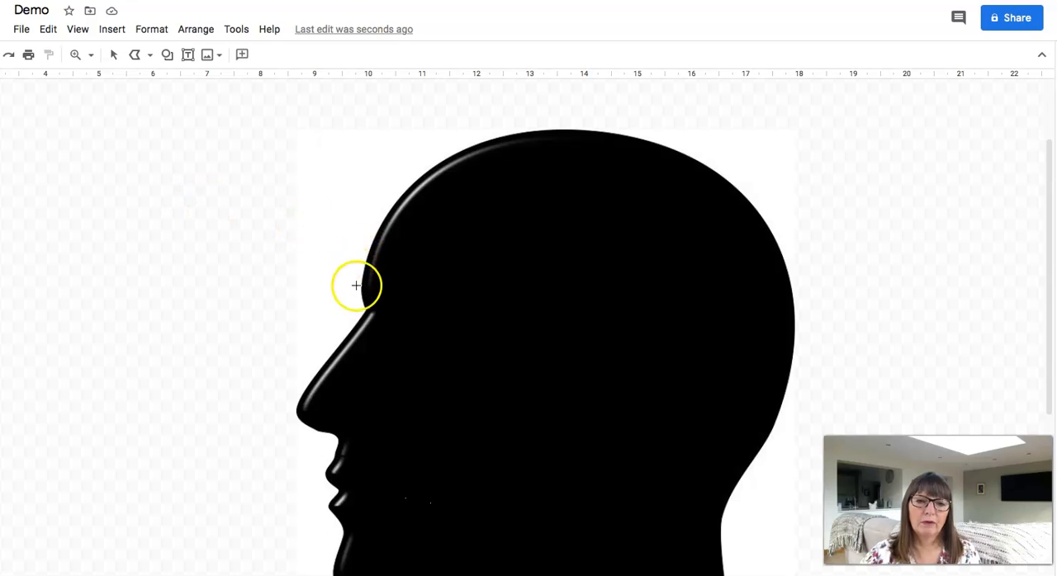
{"action": "left_click", "coordinate": [366, 309]}
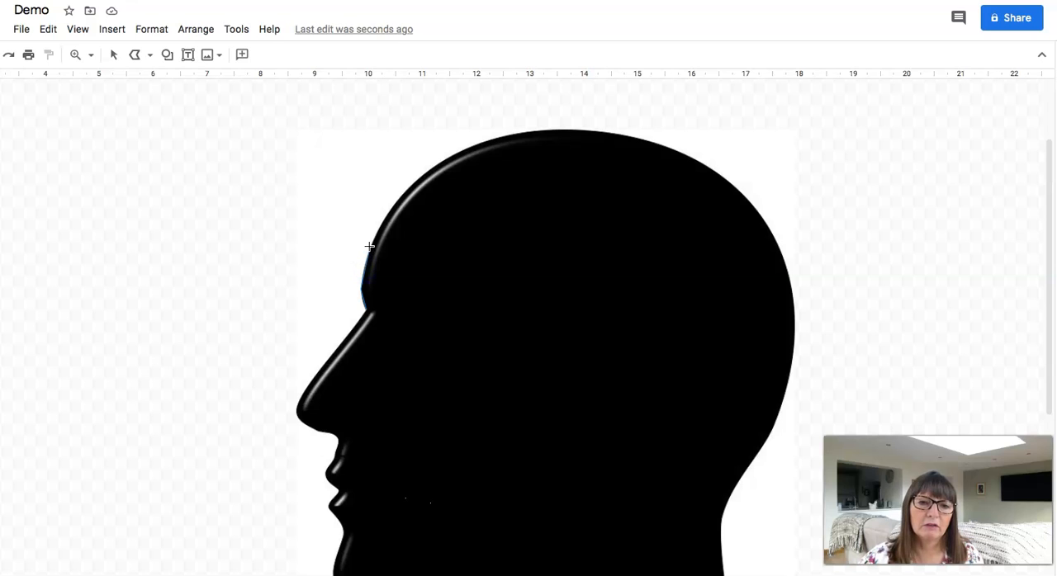
{"action": "left_click", "coordinate": [380, 218]}
{"action": "left_click", "coordinate": [402, 196]}
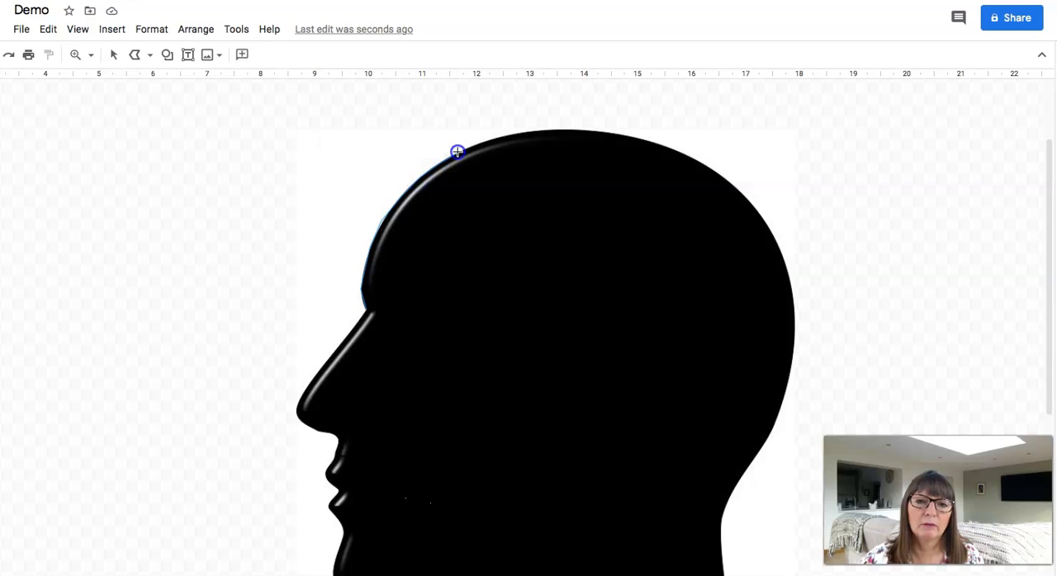
{"action": "left_click", "coordinate": [488, 137]}
{"action": "left_click", "coordinate": [520, 132]}
{"action": "left_click", "coordinate": [559, 129]}
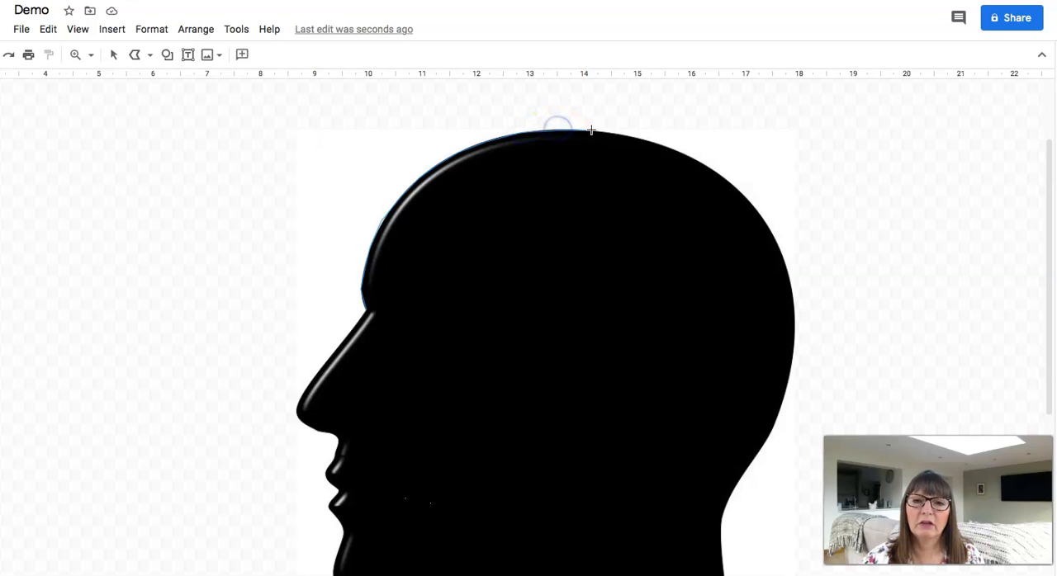
Continue the polyline from the crown down along the back of the silhouette's head towards the nape
{"action": "left_click", "coordinate": [631, 138]}
{"action": "left_click", "coordinate": [668, 147]}
{"action": "left_click", "coordinate": [703, 163]}
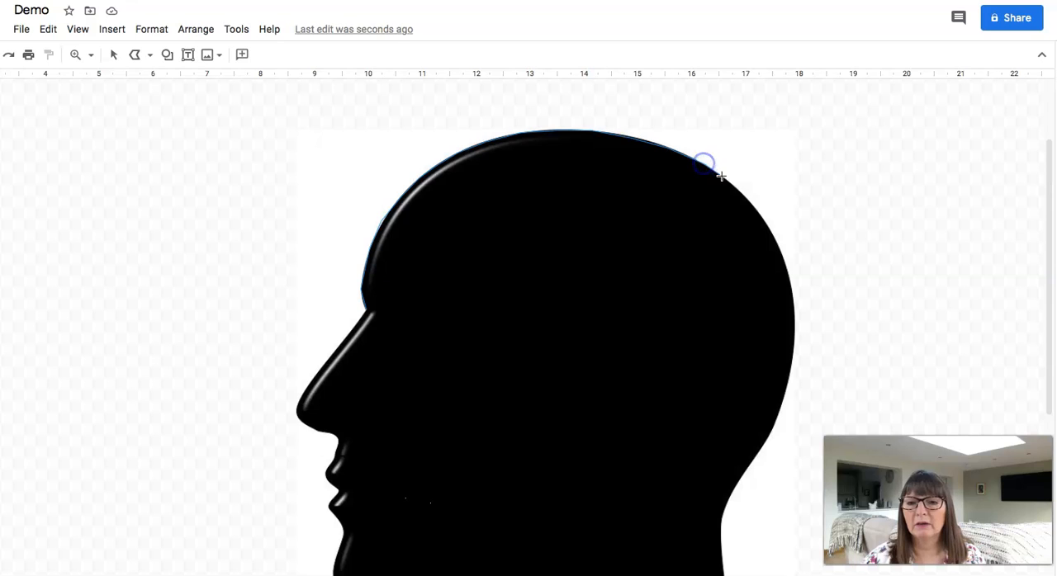
{"action": "left_click", "coordinate": [753, 209]}
{"action": "left_click", "coordinate": [782, 248]}
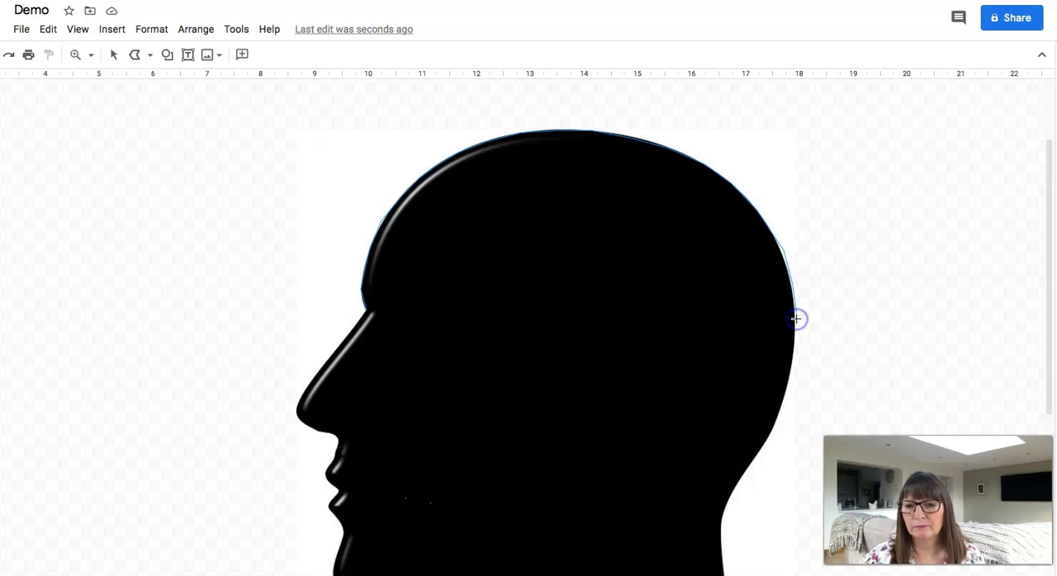
{"action": "left_click", "coordinate": [794, 361]}
{"action": "left_click", "coordinate": [784, 400]}
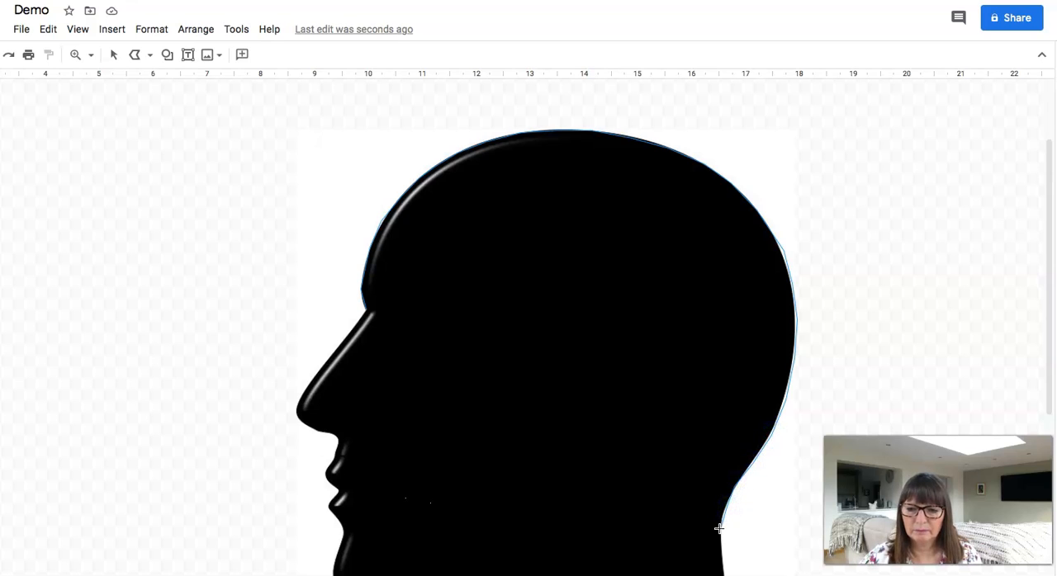
Trace the neck, its base, the chin and the face, closing the polyline at the bridge of the nose
{"action": "scroll", "coordinate": [720, 528], "scroll_direction": "down", "scroll_amount": 2}
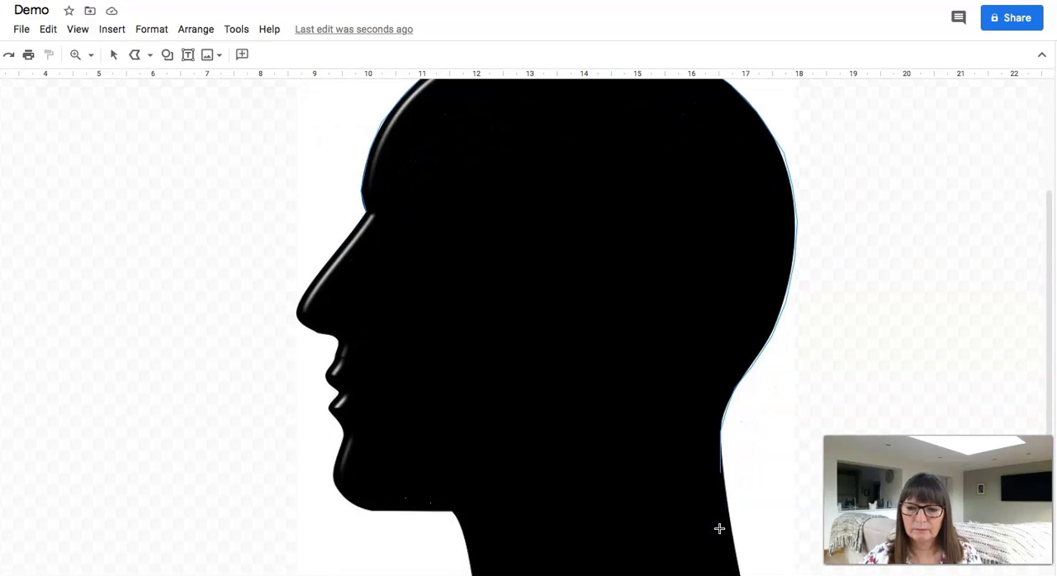
{"action": "left_click", "coordinate": [721, 460]}
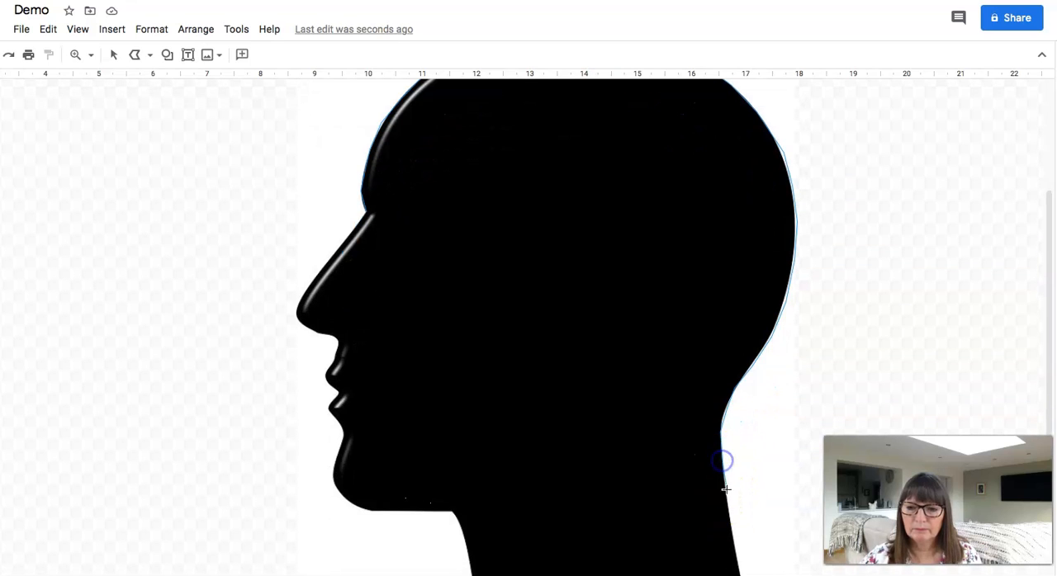
{"action": "left_click", "coordinate": [724, 514]}
{"action": "left_click", "coordinate": [732, 529]}
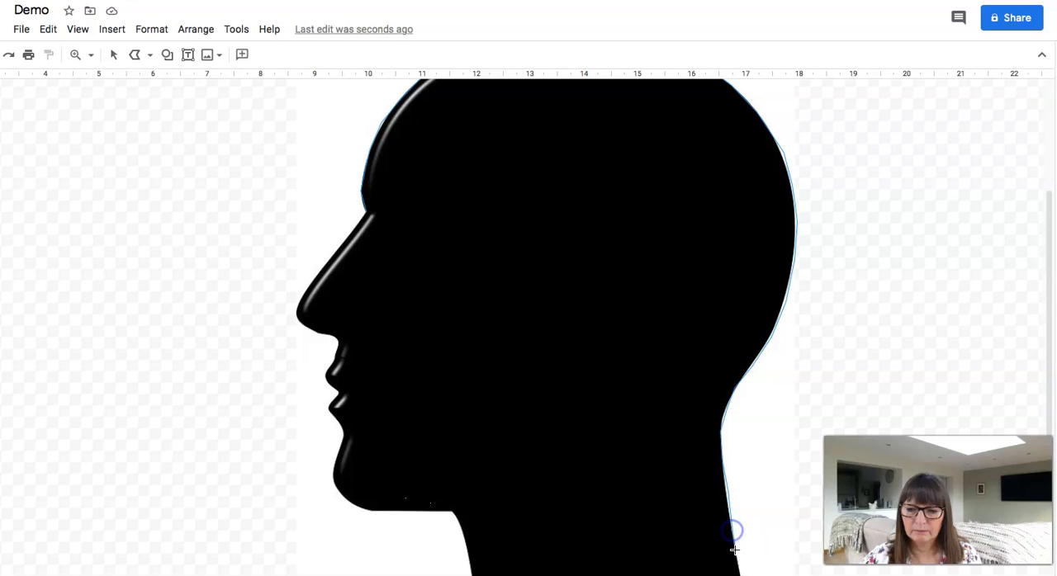
{"action": "left_click", "coordinate": [469, 563]}
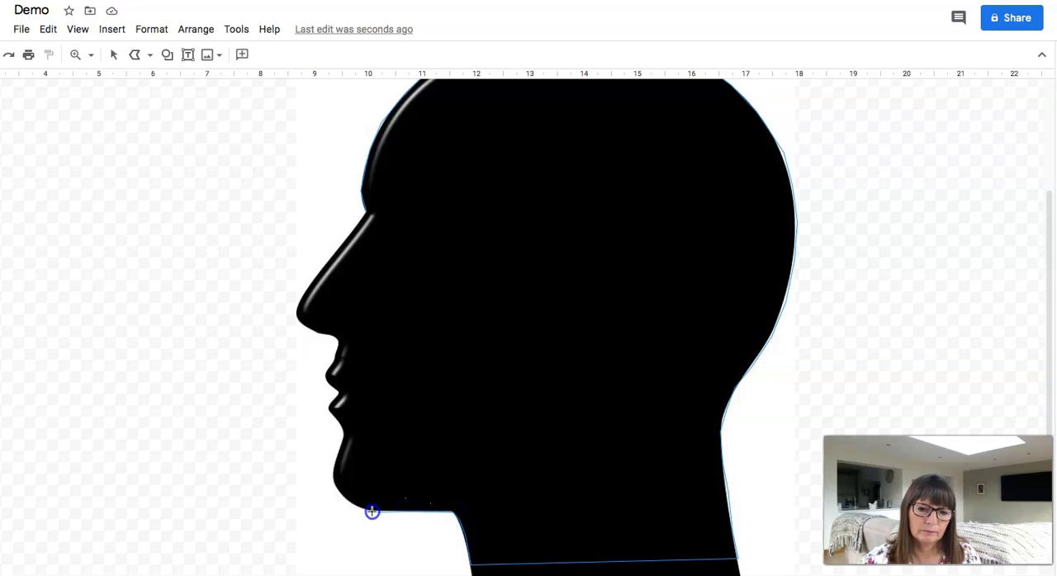
{"action": "left_click", "coordinate": [346, 498]}
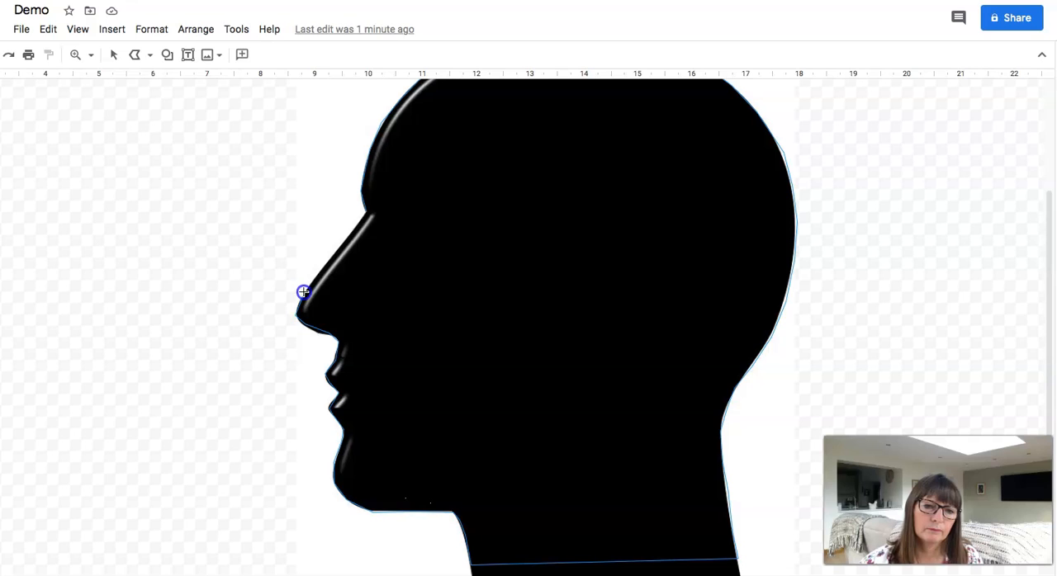
{"action": "left_click", "coordinate": [324, 266]}
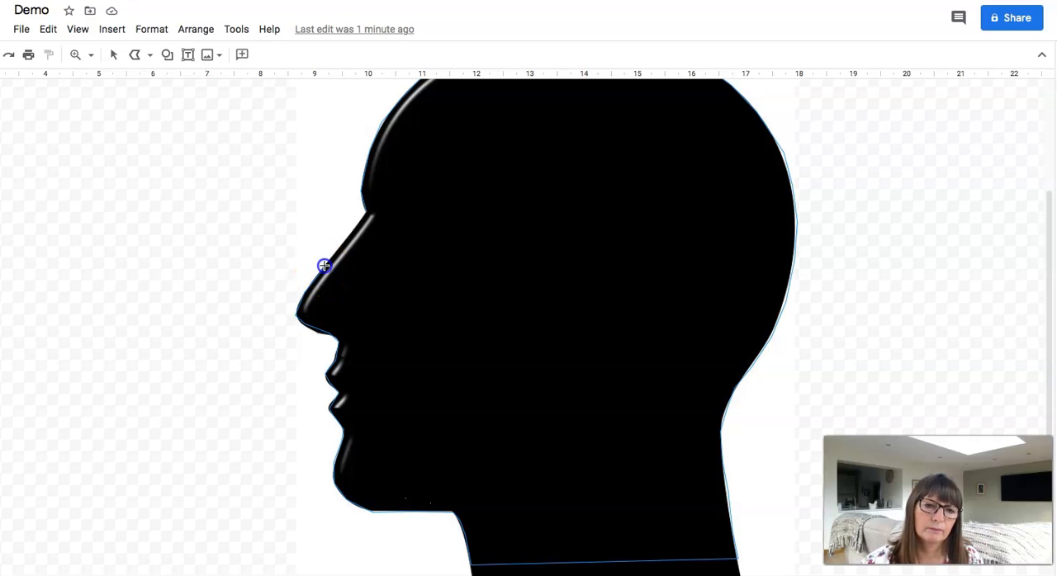
{"action": "left_click", "coordinate": [352, 229]}
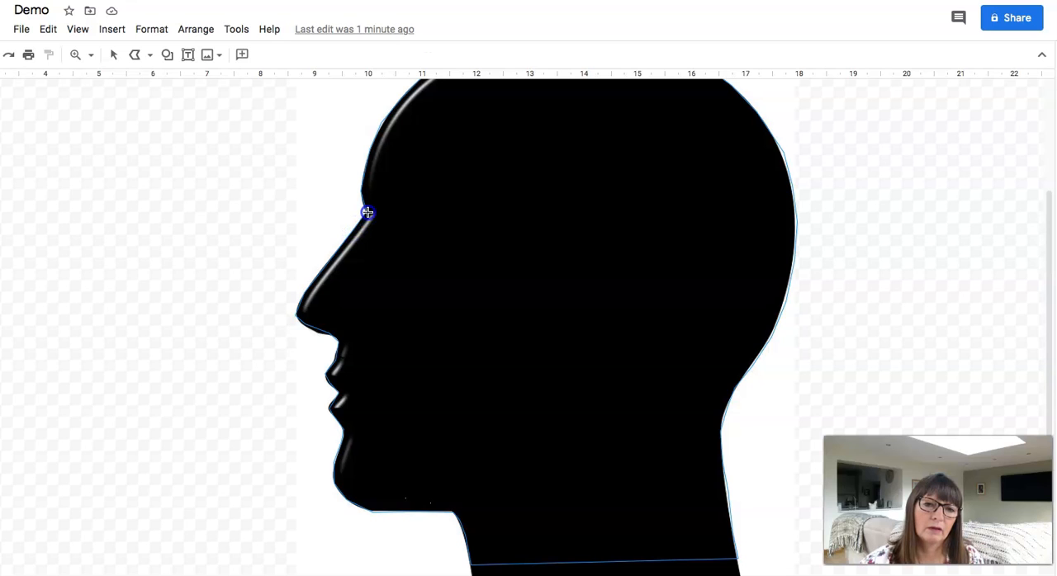
{"action": "left_click", "coordinate": [367, 213]}
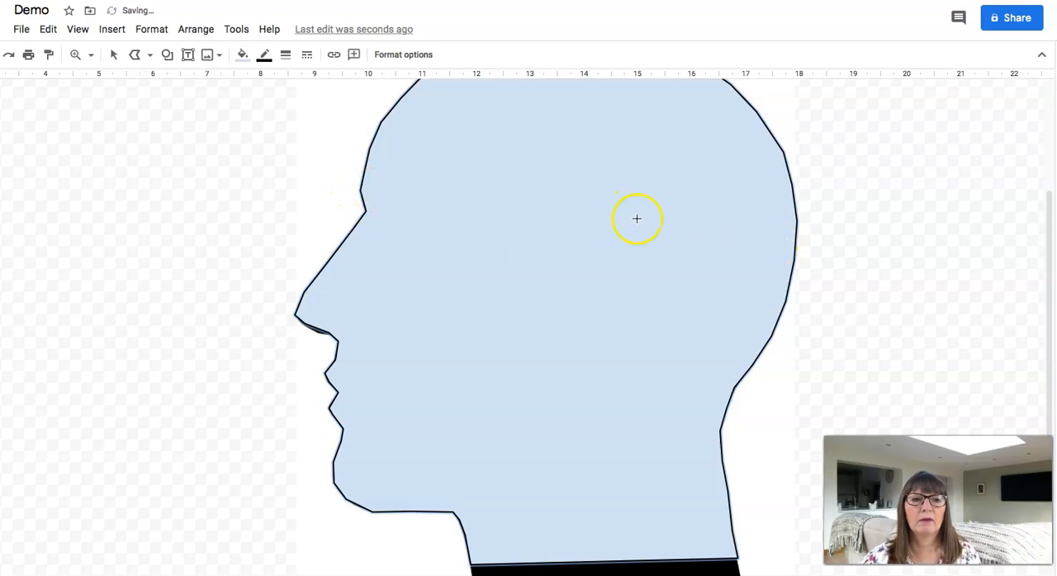
Move the traced head shape sideways off the black silhouette image so that both can be selected separately
{"action": "scroll", "coordinate": [908, 257], "scroll_direction": "up", "scroll_amount": 2}
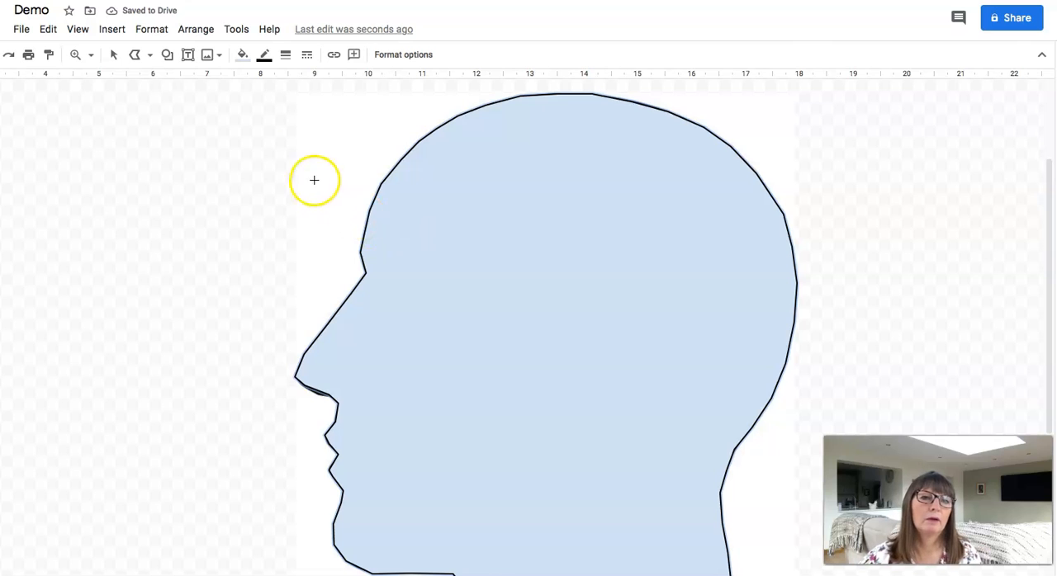
{"action": "left_click", "coordinate": [91, 55]}
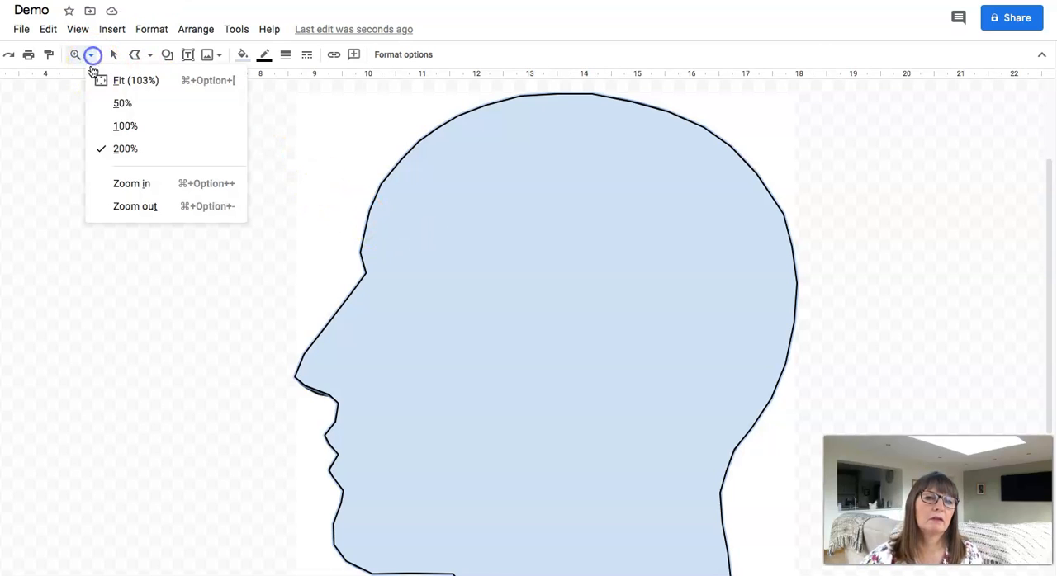
{"action": "left_click", "coordinate": [126, 124]}
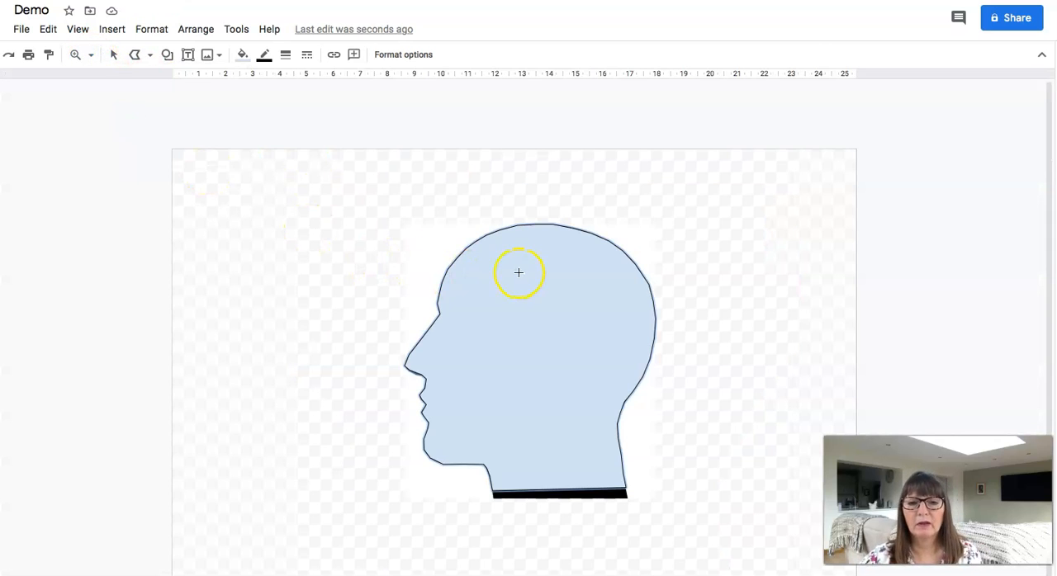
{"action": "left_click_drag", "start_coordinate": [518, 272], "coordinate": [118, 56]}
{"action": "left_click", "coordinate": [491, 314]}
{"action": "left_click_drag", "start_coordinate": [520, 306], "coordinate": [350, 293]}
Delete the black silhouette image and move the traced head shape back to the middle of the canvas
{"action": "left_click", "coordinate": [593, 315]}
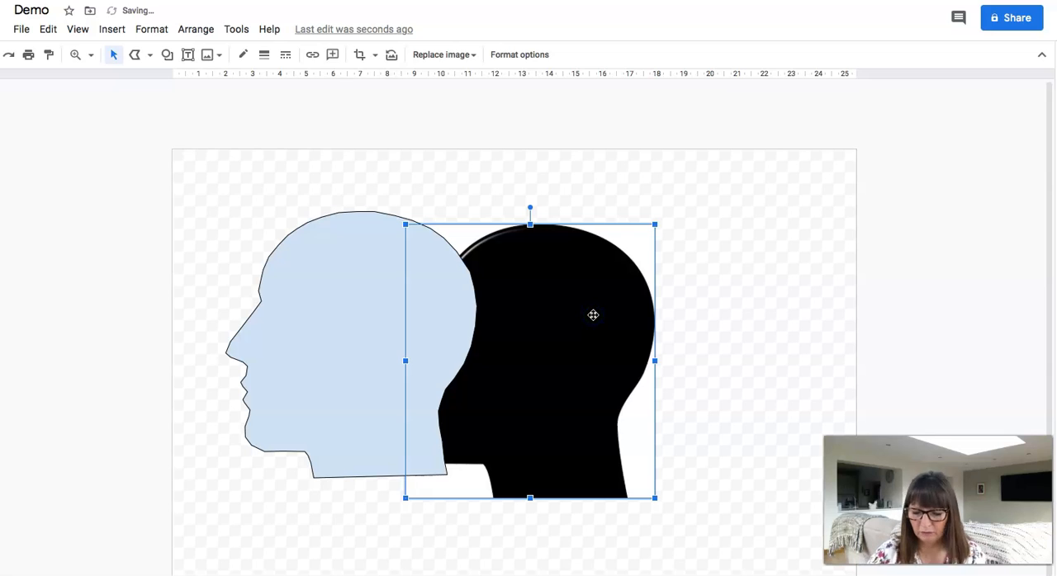
{"action": "key", "text": "Delete"}
{"action": "left_click_drag", "start_coordinate": [385, 271], "coordinate": [575, 332]}
{"action": "scroll", "coordinate": [821, 250], "scroll_direction": "down", "scroll_amount": 2}
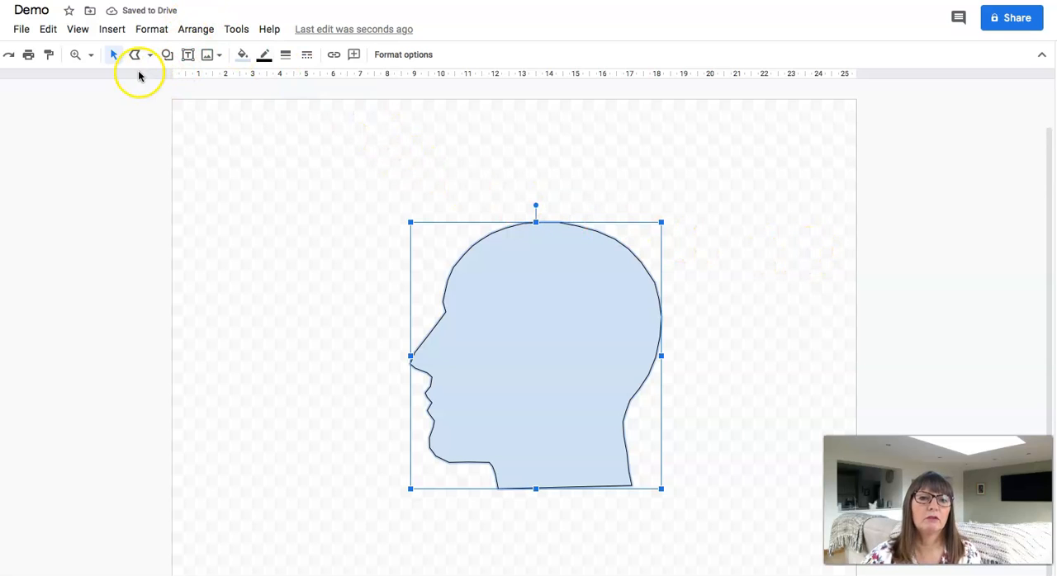
Set both the fill and the border of the traced head shape to the palest orange
{"action": "left_click", "coordinate": [242, 56]}
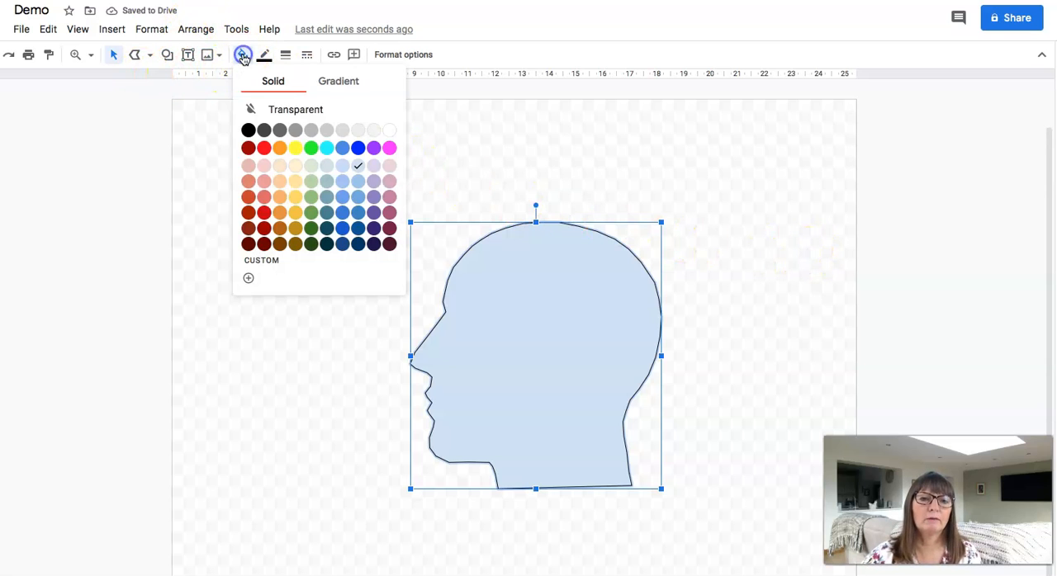
{"action": "left_click", "coordinate": [281, 169]}
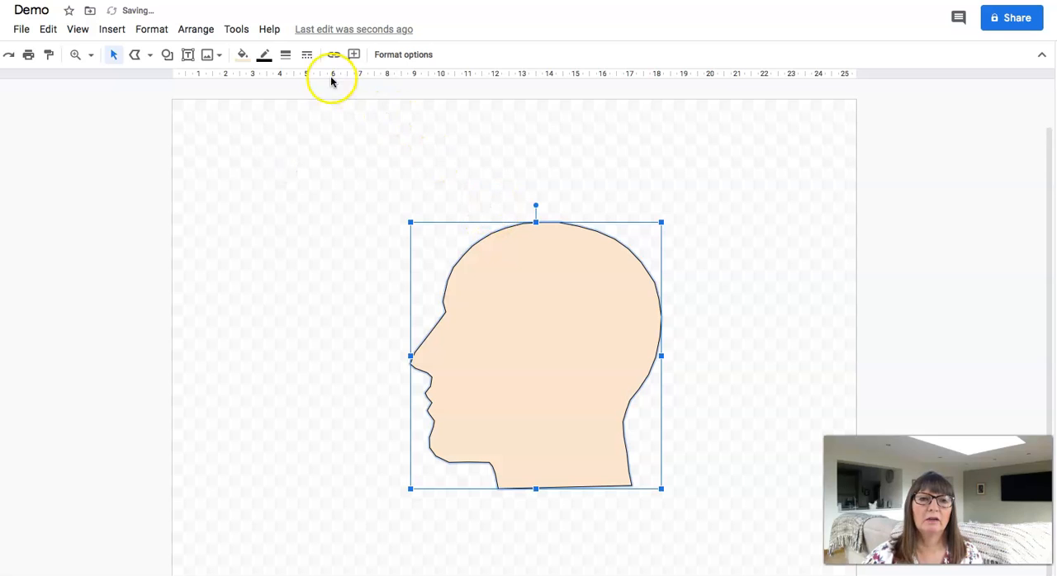
{"action": "left_click", "coordinate": [265, 56]}
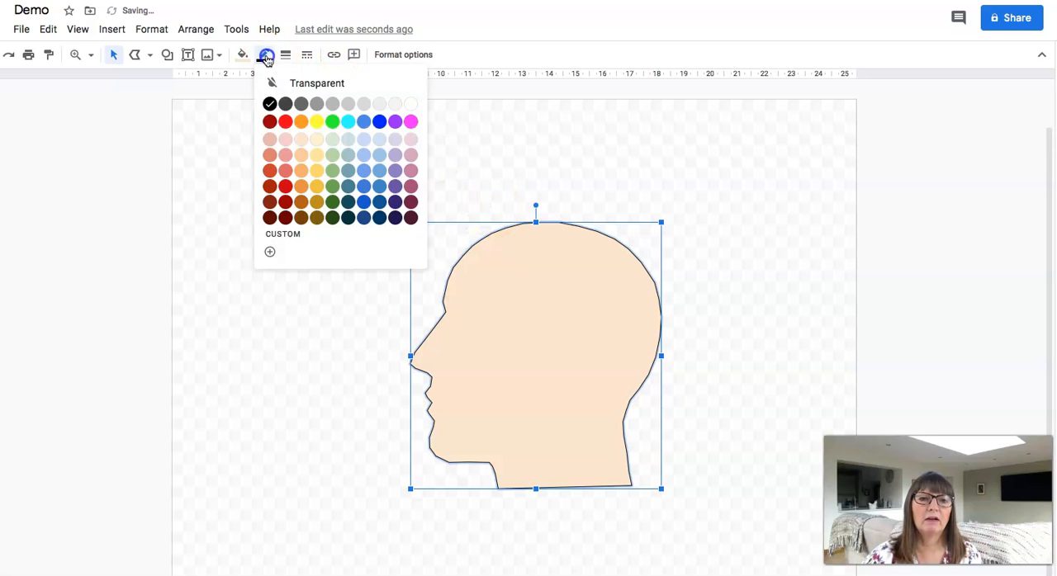
{"action": "left_click", "coordinate": [301, 139]}
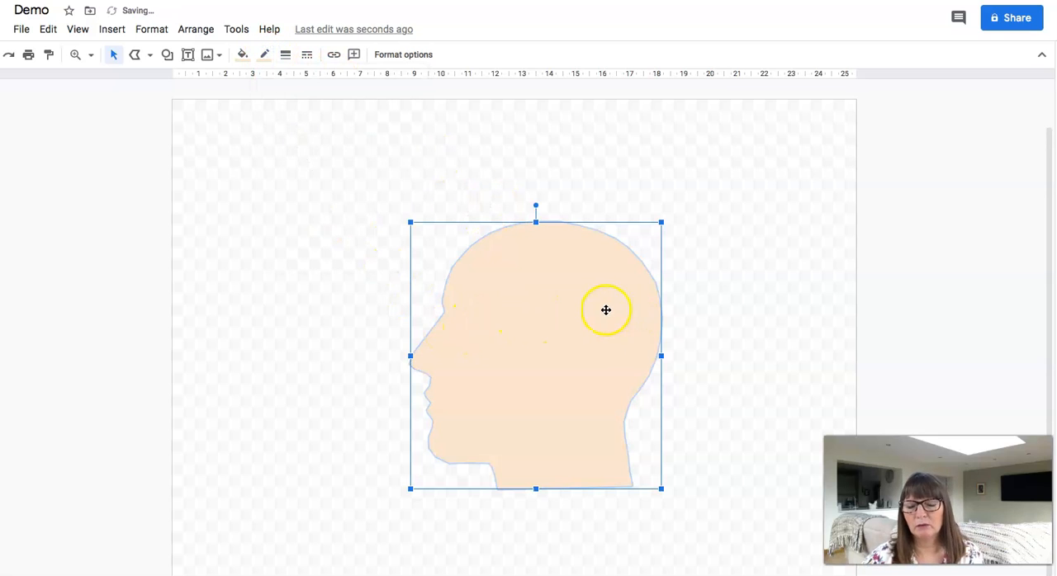
Edit the head shape's points, pulling those along the upper back of the skull slightly inward
{"action": "double_click", "coordinate": [565, 321]}
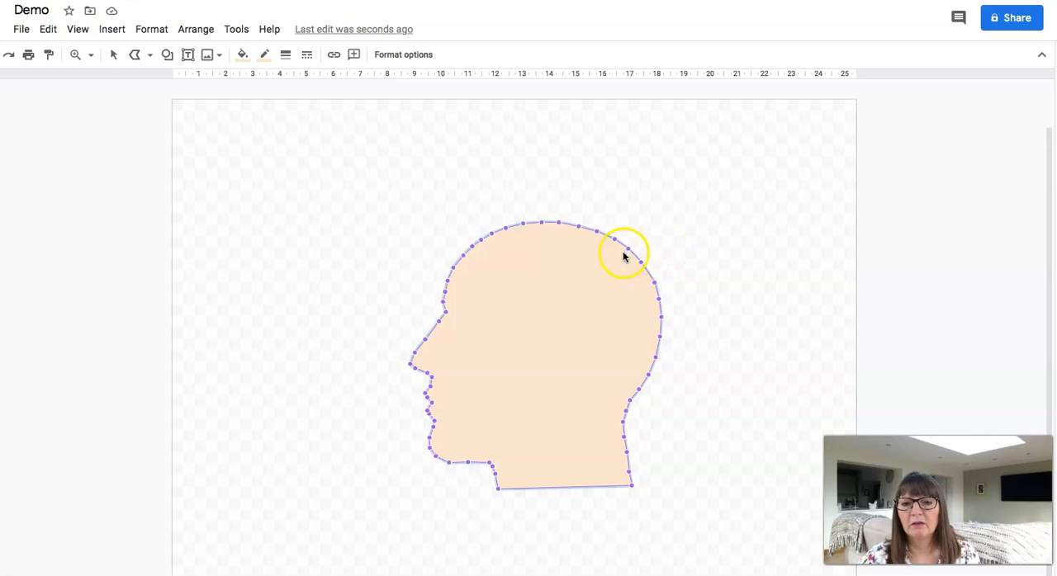
{"action": "left_click_drag", "start_coordinate": [628, 248], "coordinate": [621, 252]}
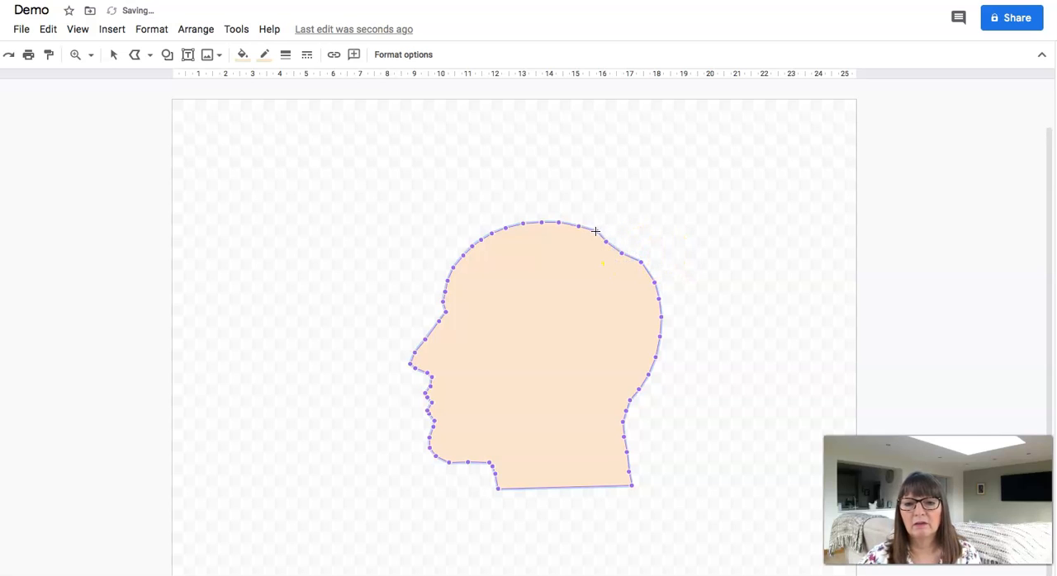
{"action": "left_click_drag", "start_coordinate": [593, 233], "coordinate": [590, 233]}
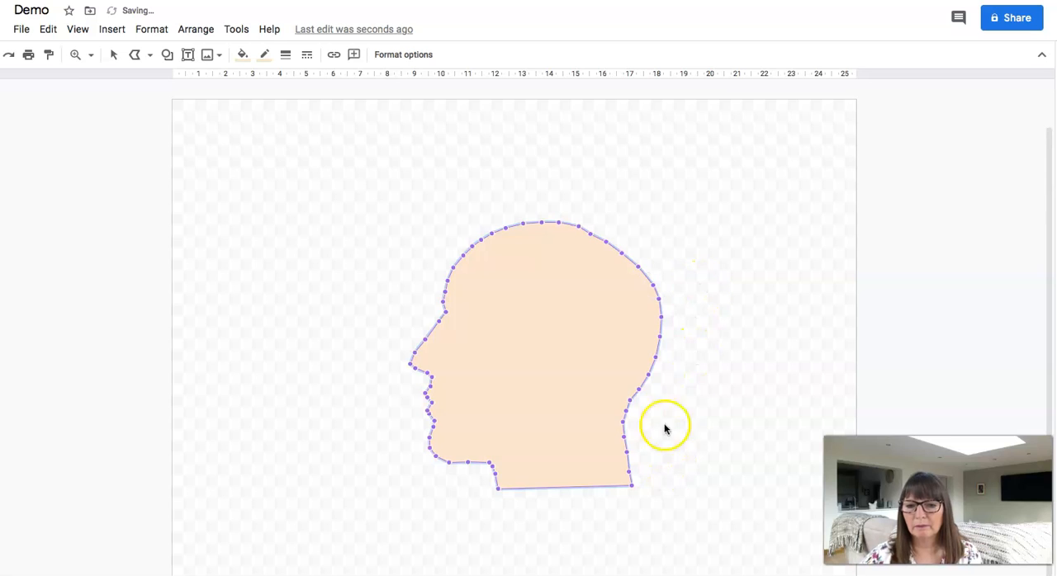
Pull the points along the lower back of the head outward to give it a fuller curve, and deselect the shape
{"action": "left_click_drag", "start_coordinate": [651, 379], "coordinate": [652, 379]}
{"action": "left_click", "coordinate": [662, 389]}
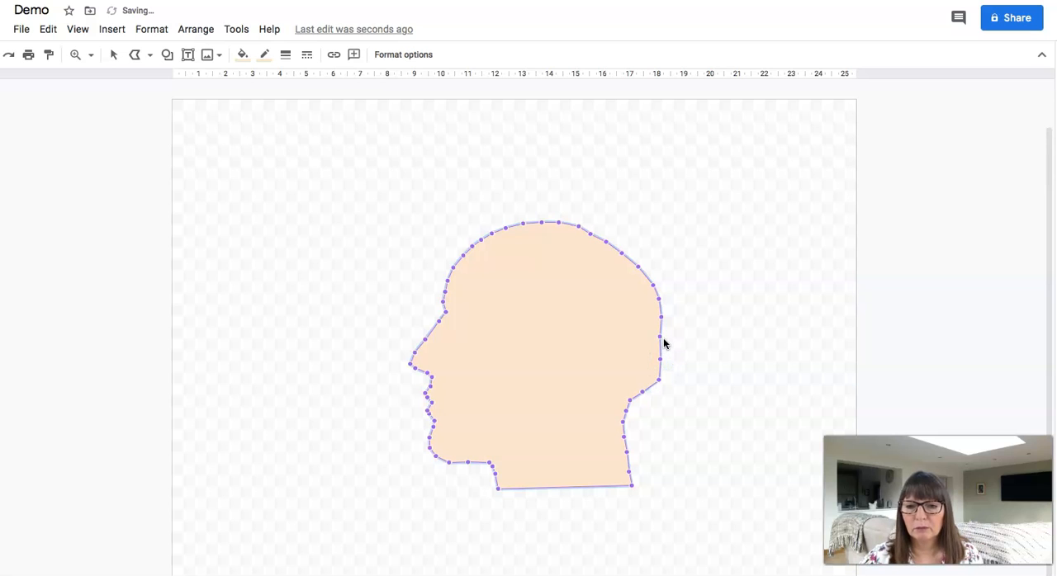
{"action": "left_click", "coordinate": [702, 346]}
{"action": "left_click", "coordinate": [662, 358]}
{"action": "left_click", "coordinate": [702, 356]}
{"action": "double_click", "coordinate": [616, 349]}
{"action": "left_click", "coordinate": [661, 360]}
{"action": "left_click", "coordinate": [730, 358]}
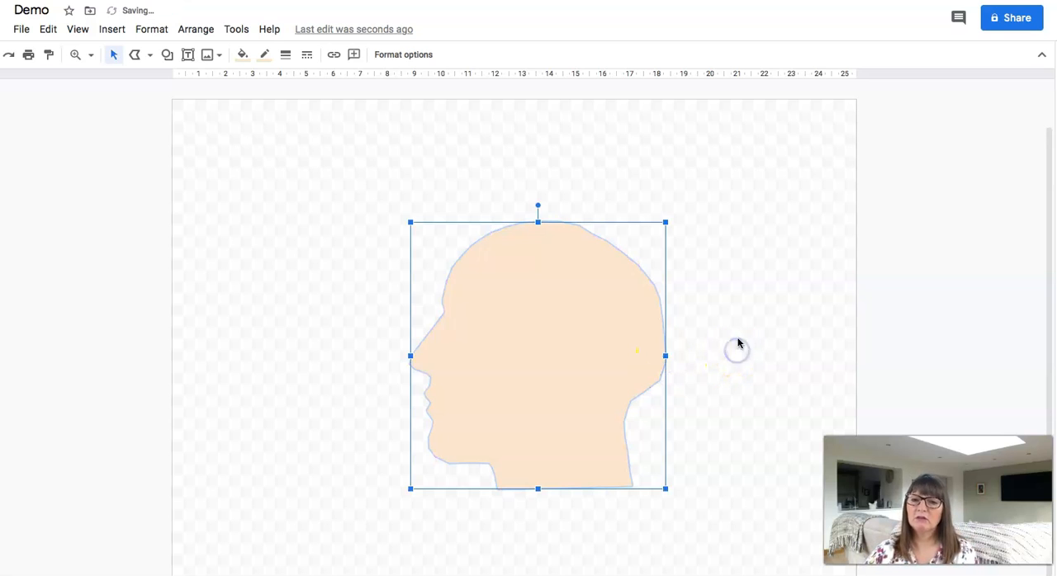
{"action": "left_click", "coordinate": [736, 333]}
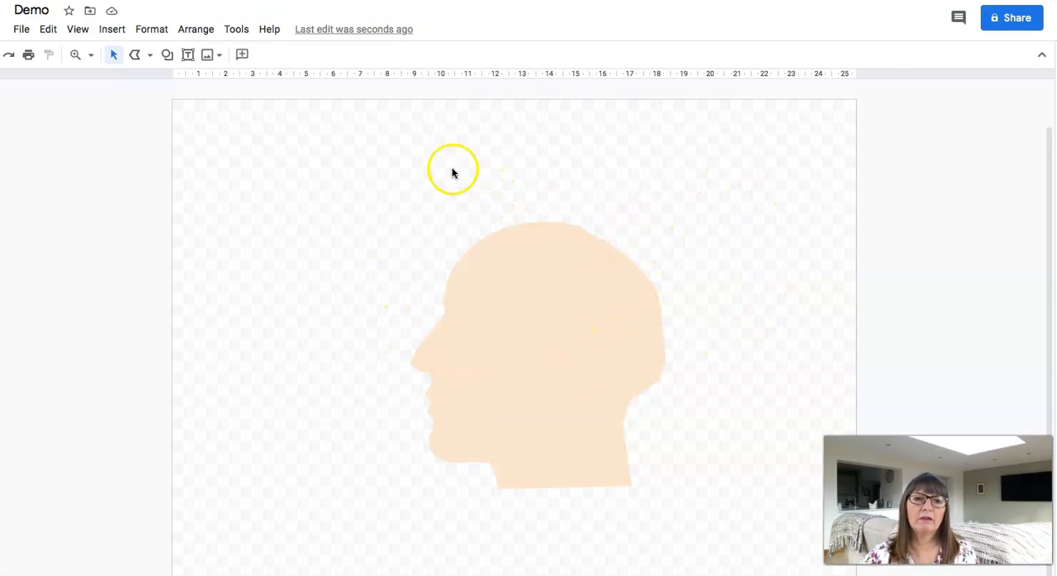
Draw a short arrow pointing outward from the upper back of the head, and give it a 2px red line
{"action": "left_click", "coordinate": [154, 56]}
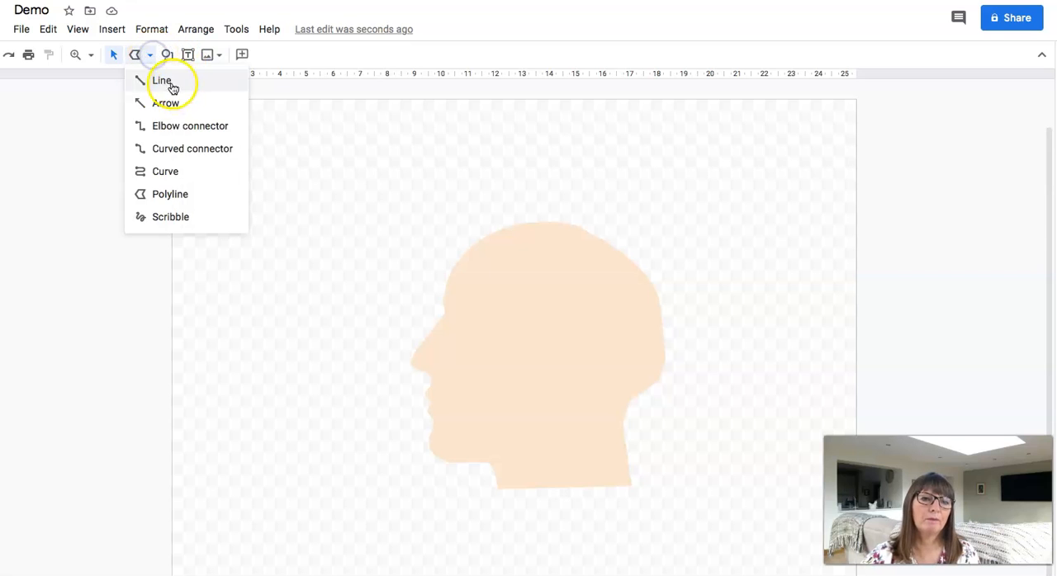
{"action": "left_click", "coordinate": [165, 82]}
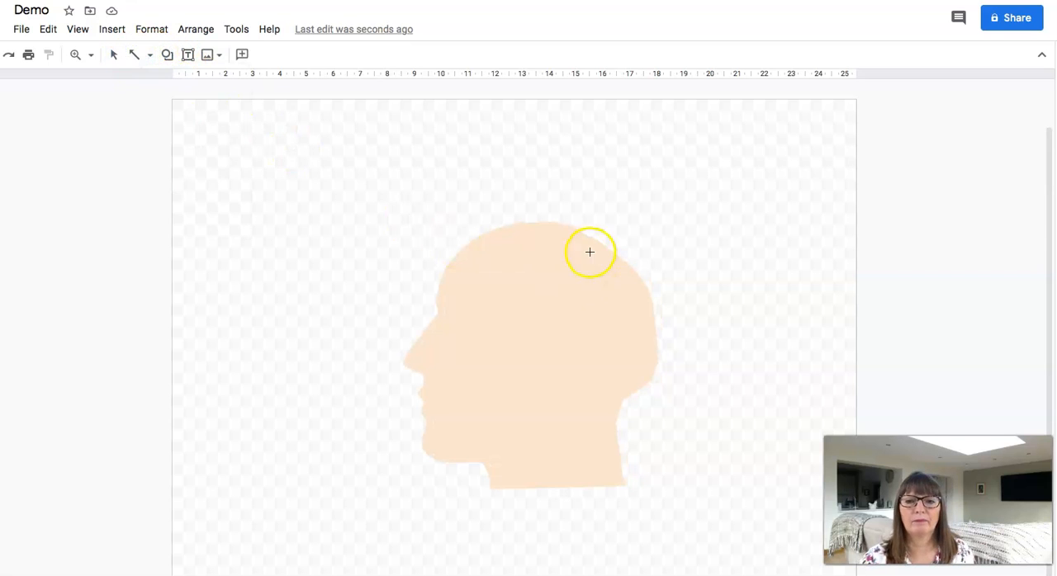
{"action": "left_click_drag", "start_coordinate": [585, 233], "coordinate": [591, 217]}
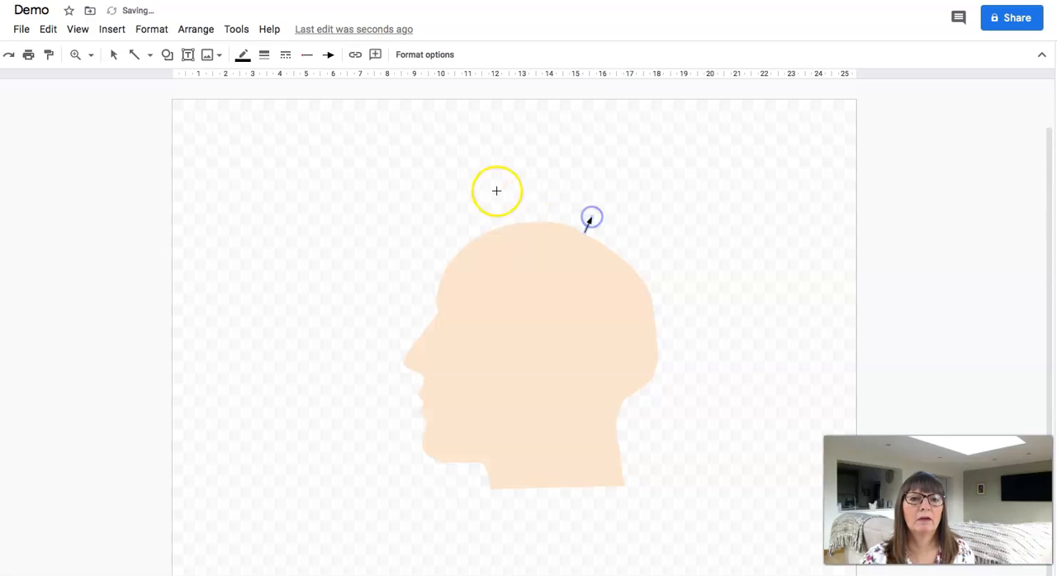
{"action": "left_click", "coordinate": [264, 56]}
{"action": "left_click", "coordinate": [290, 103]}
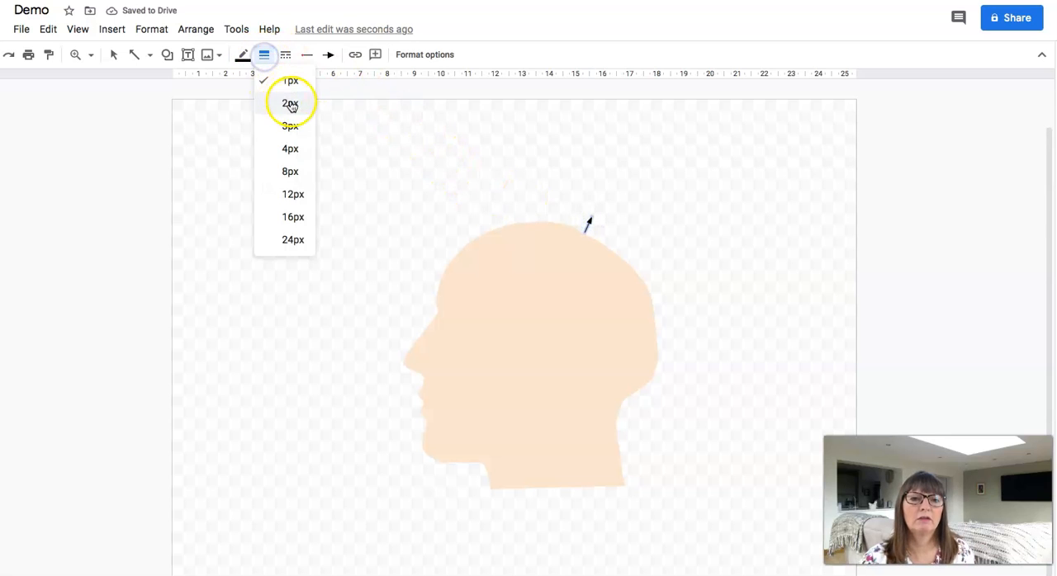
{"action": "left_click", "coordinate": [246, 54]}
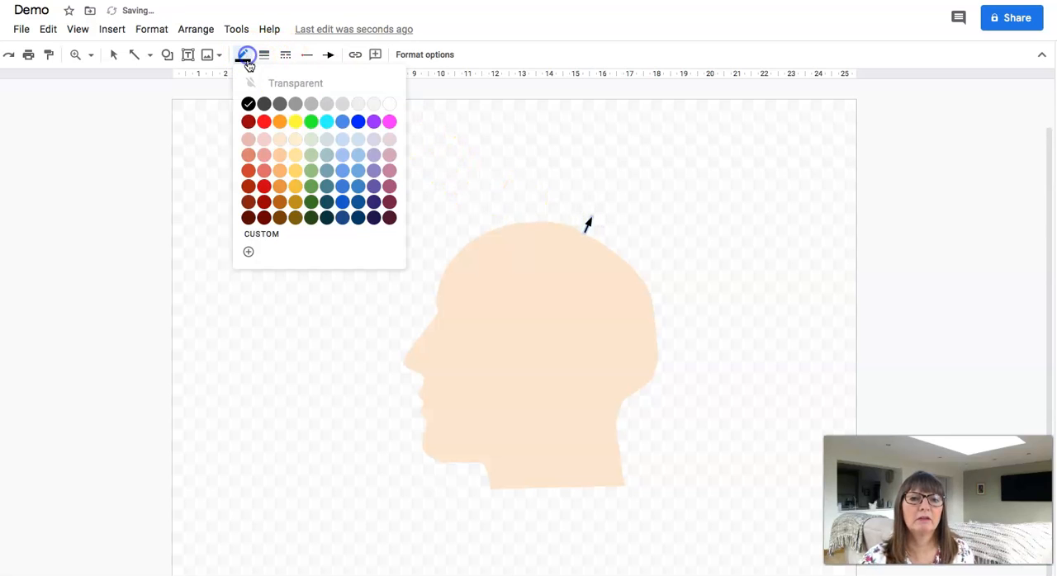
{"action": "left_click", "coordinate": [263, 121]}
Add three more short outward arrows along the upper back of the skull and two downward arrows behind the lower head
{"action": "left_click_drag", "start_coordinate": [598, 240], "coordinate": [607, 226]}
{"action": "mouse_move", "coordinate": [610, 247]}
{"action": "left_mouse_down"}
{"action": "mouse_move", "coordinate": [620, 231]}
{"action": "mouse_move", "coordinate": [635, 245]}
{"action": "left_mouse_up"}
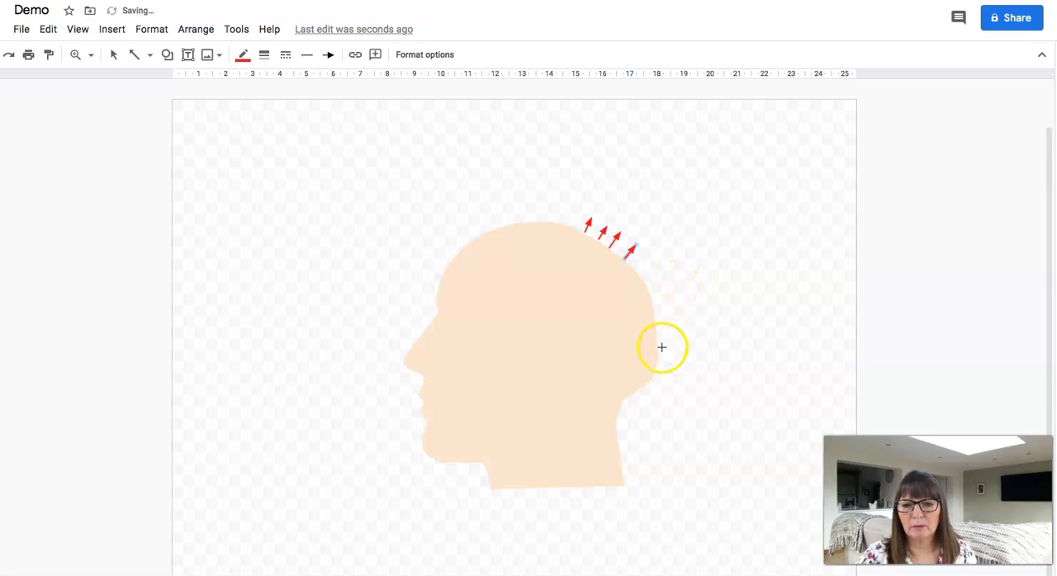
{"action": "mouse_move", "coordinate": [665, 343]}
{"action": "left_mouse_down"}
{"action": "mouse_move", "coordinate": [666, 382]}
{"action": "mouse_move", "coordinate": [679, 353]}
{"action": "mouse_move", "coordinate": [678, 384]}
{"action": "left_mouse_up"}
{"action": "left_click", "coordinate": [333, 259]}
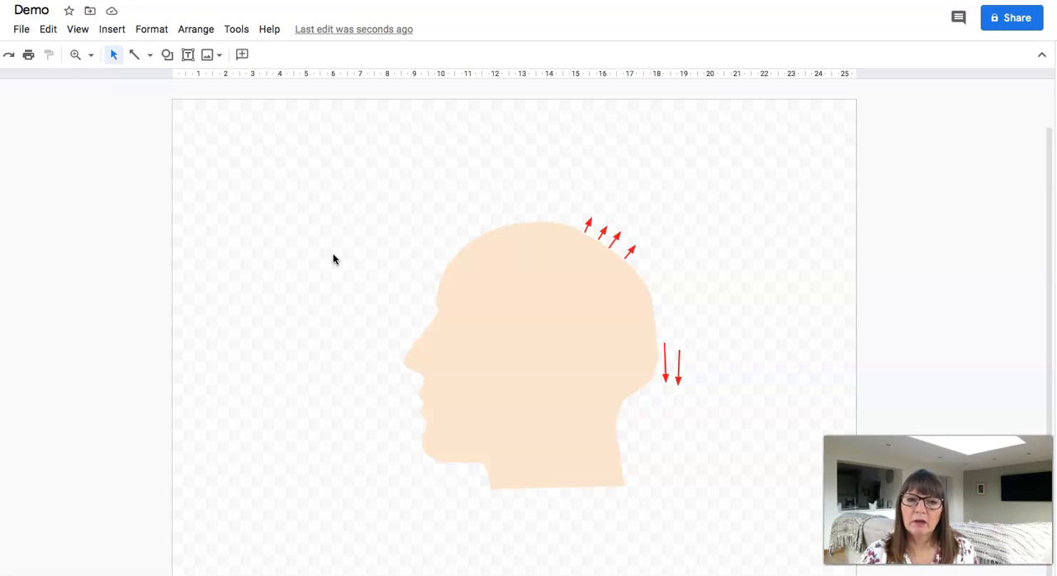
View the solid and gradient colour choices for the canvas background without applying any
{"action": "right_click", "coordinate": [332, 257]}
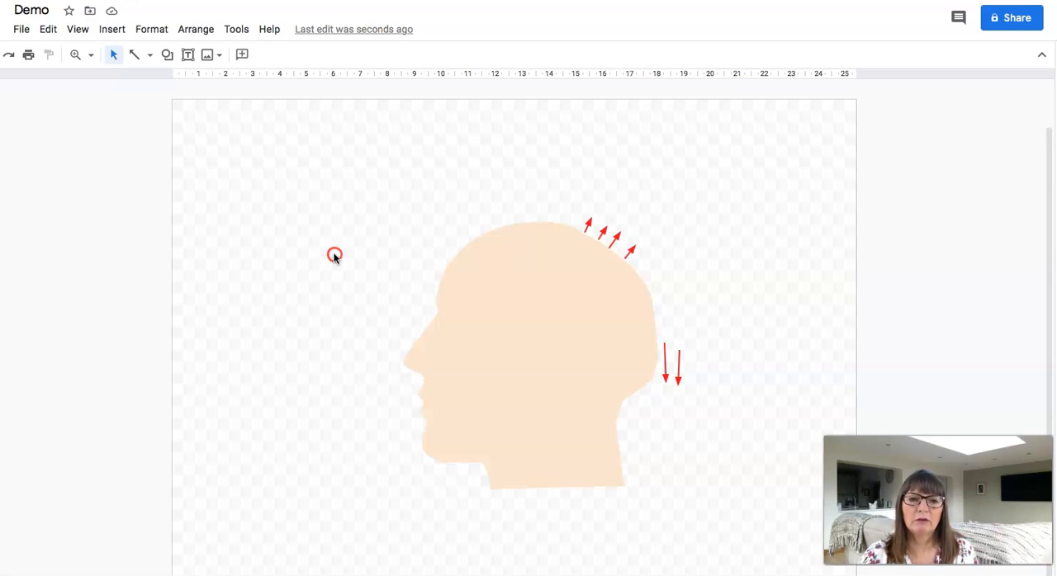
{"action": "mouse_move", "coordinate": [384, 380]}
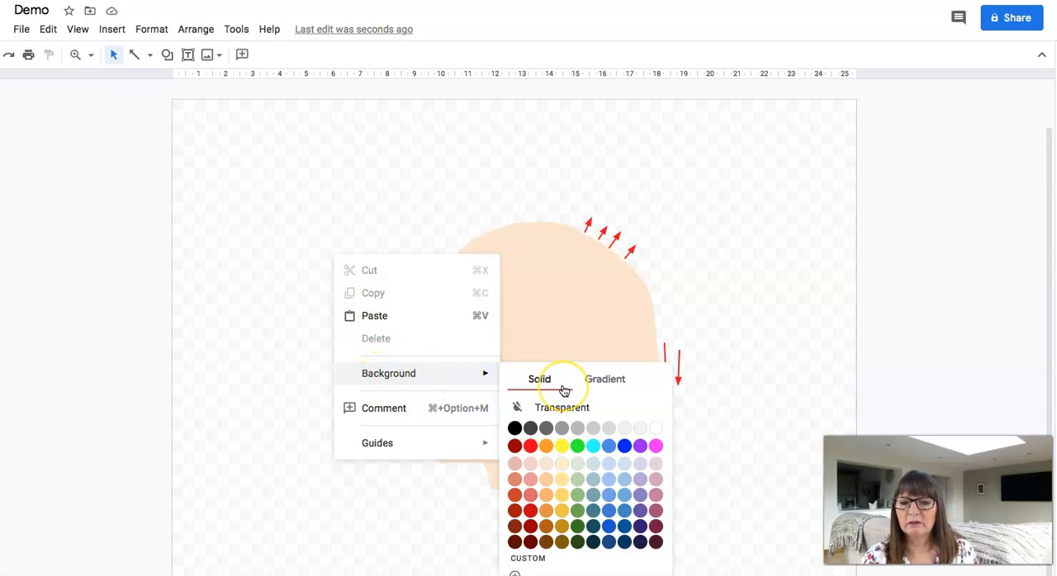
{"action": "left_click", "coordinate": [611, 382]}
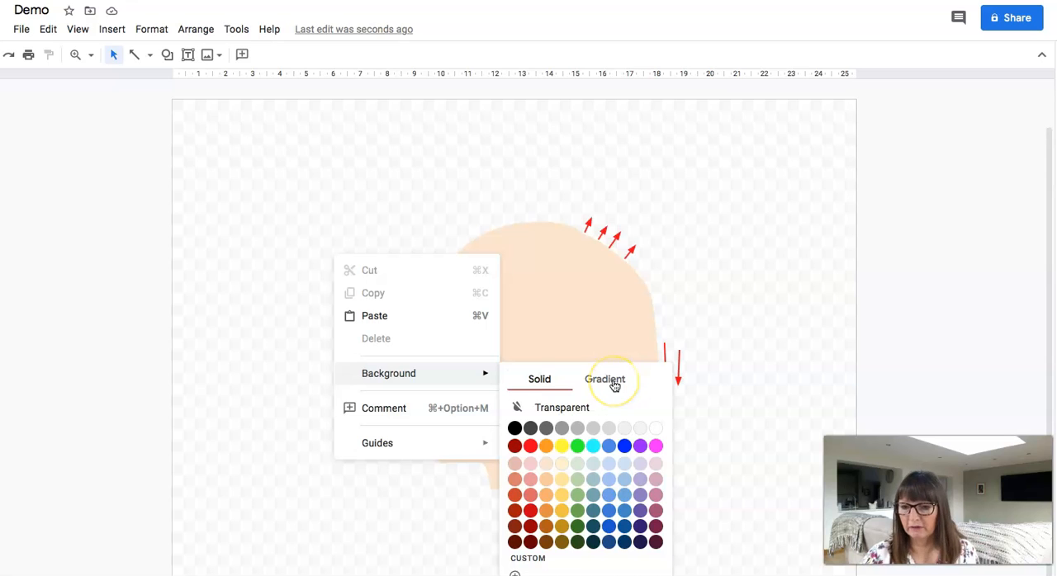
{"action": "left_click", "coordinate": [734, 323]}
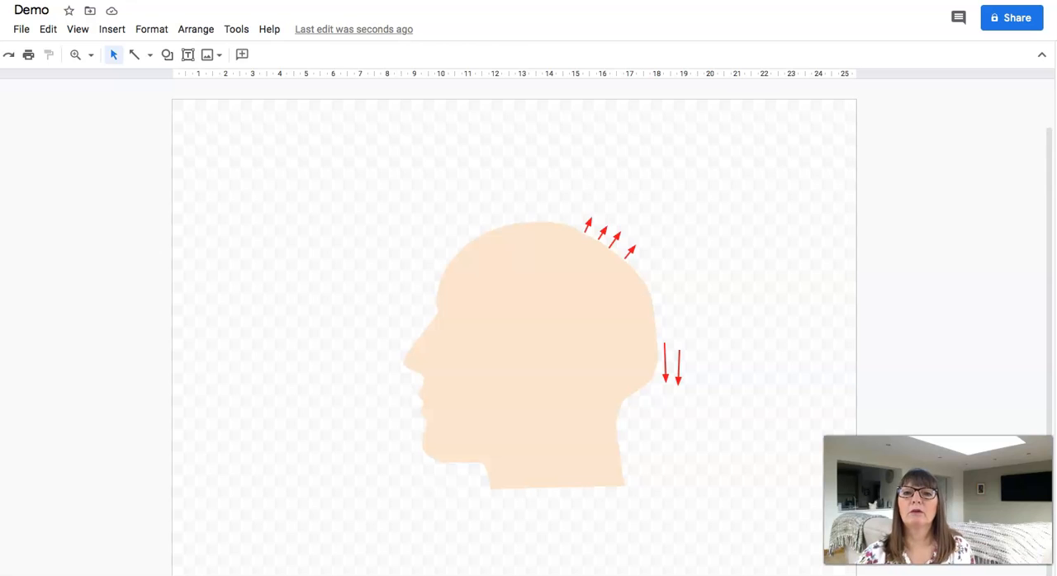
Switch to the Cutting document and bring up the drawing insertion options at the end of the item 2 line about thinning hair
{"action": "left_click", "coordinate": [545, 0]}
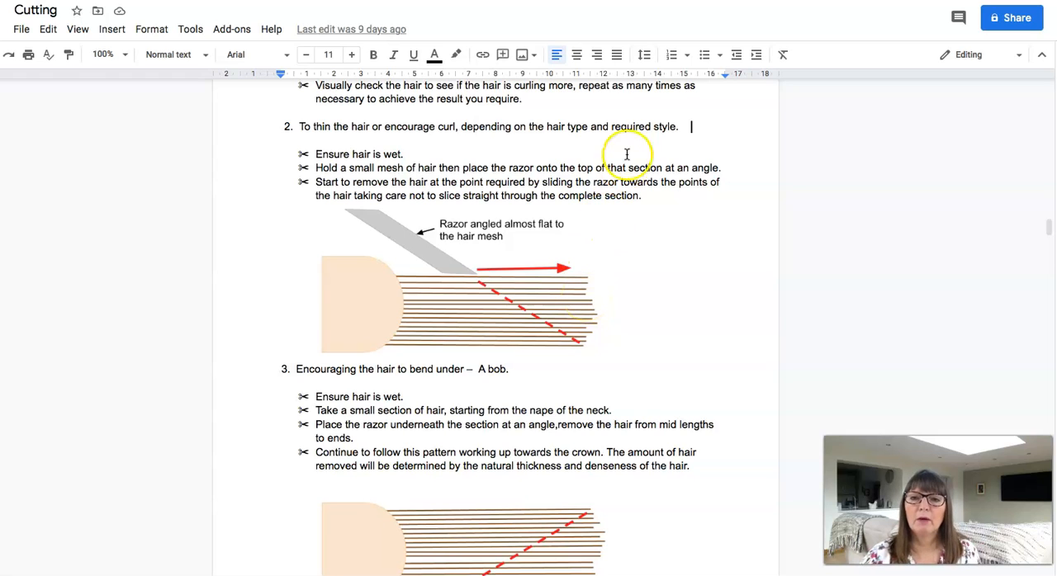
{"action": "left_click", "coordinate": [686, 127]}
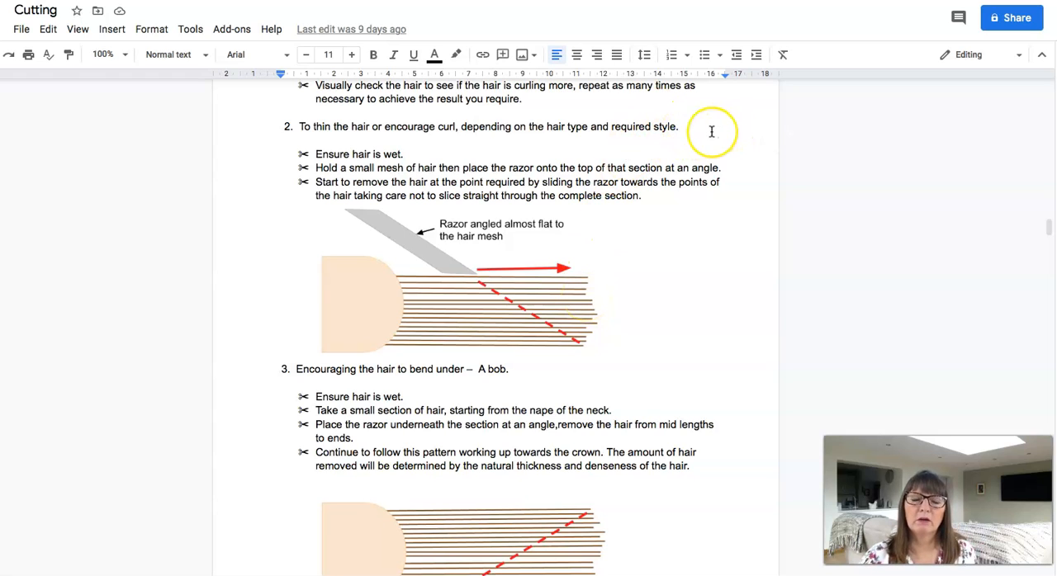
{"action": "left_click", "coordinate": [112, 29]}
{"action": "mouse_move", "coordinate": [133, 101]}
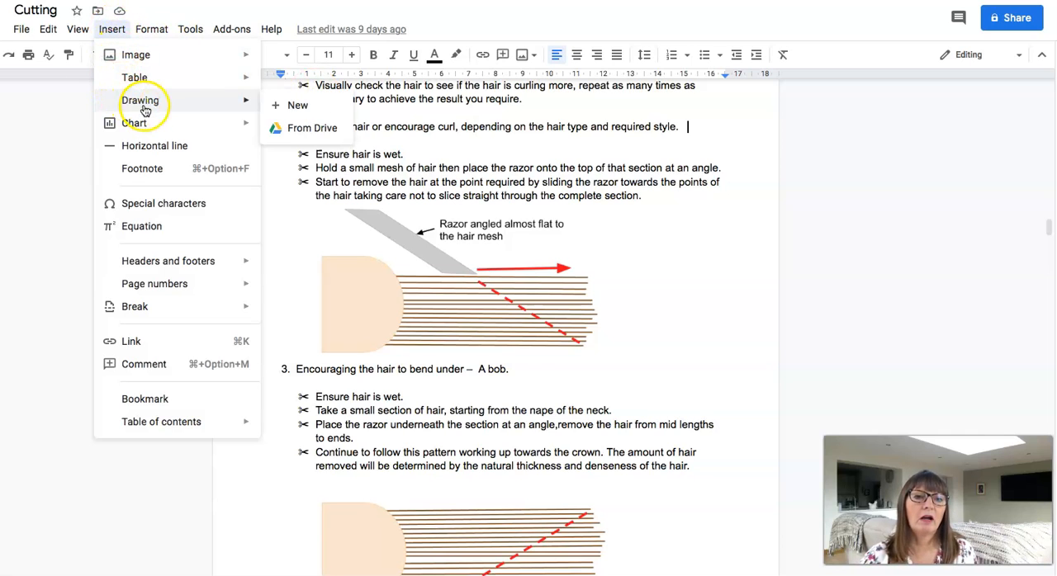